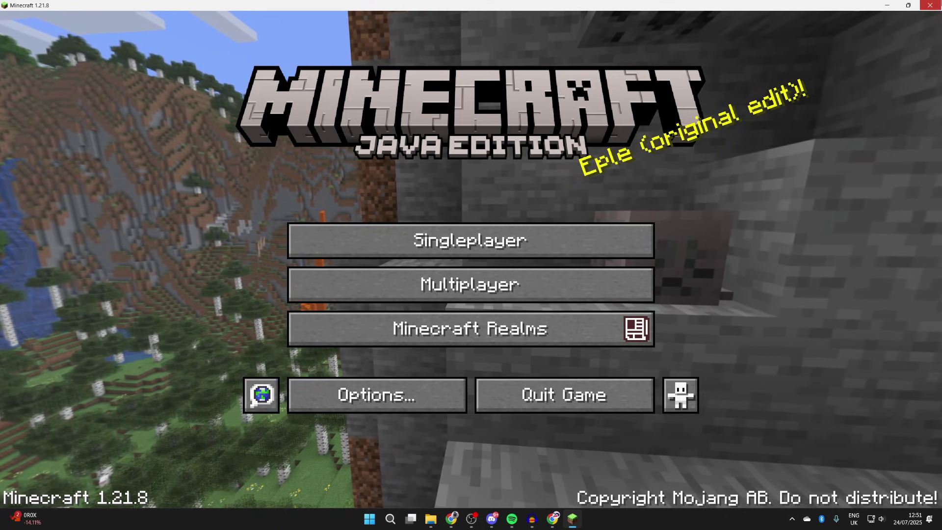
Close Minecraft, switch to Chrome and open the Prism Launcher home page through a Google search for "prism launcher".
{"action": "left_click", "coordinate": [930, 5]}
{"action": "left_click", "coordinate": [564, 519]}
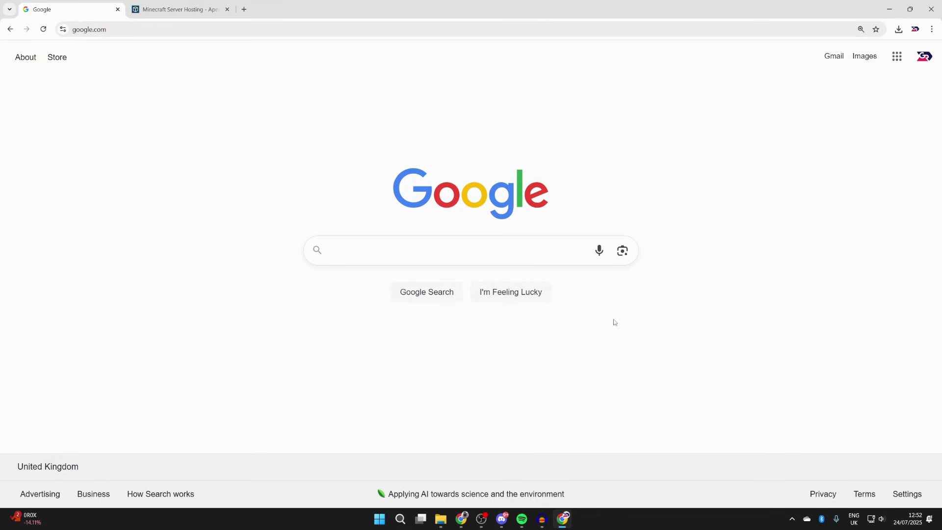
{"action": "type", "text": "prism l"}
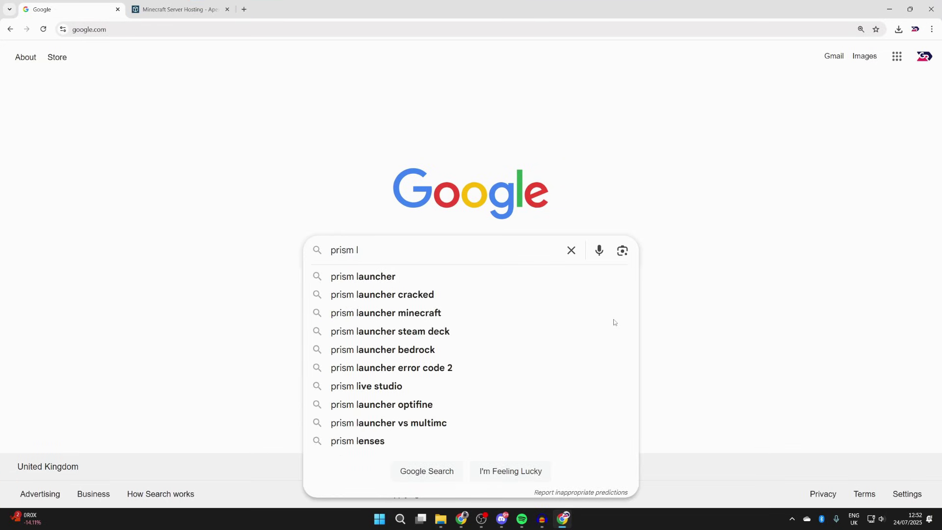
{"action": "key", "text": "Down"}
{"action": "key", "text": "Return"}
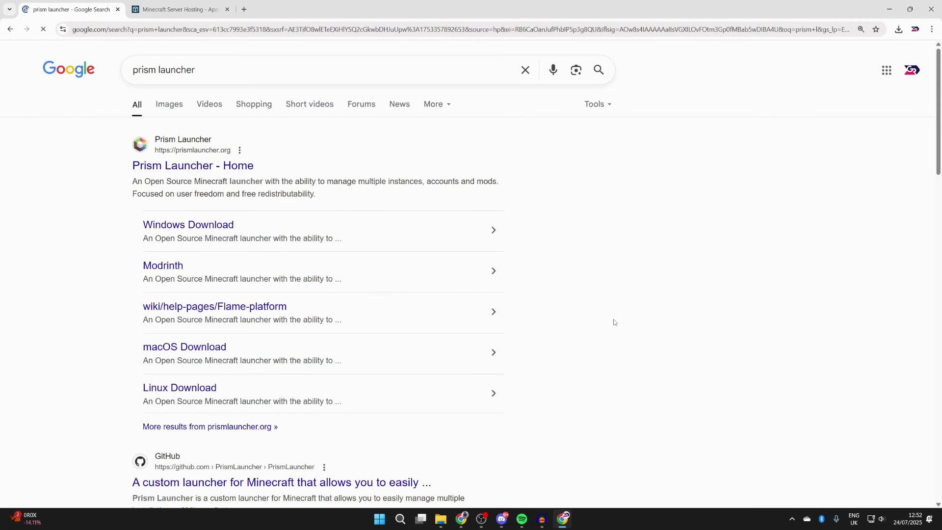
{"action": "left_click", "coordinate": [218, 166]}
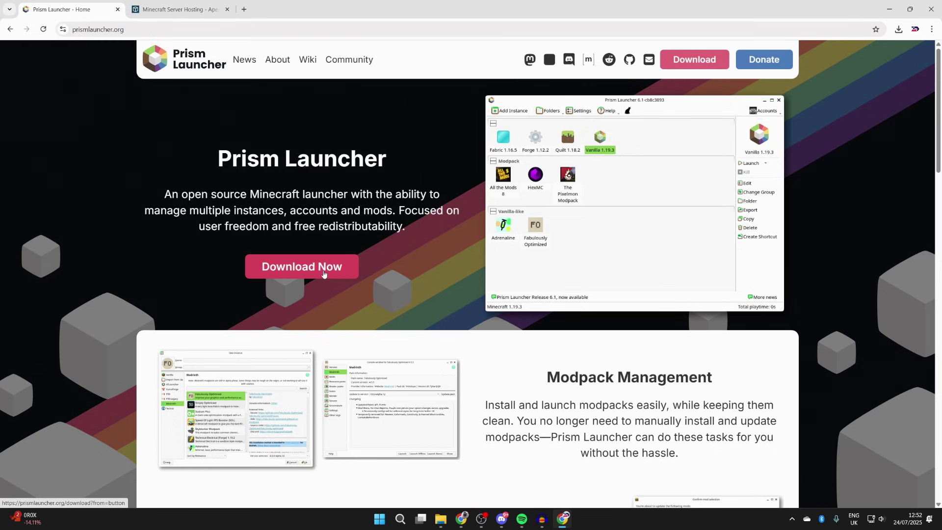
Download the Prism Launcher 9.4 installer (.exe) for Windows 10/11 64bit, keep the unverified file and minimize the browser.
{"action": "scroll", "coordinate": [326, 275], "scroll_direction": "down", "scroll_amount": 15}
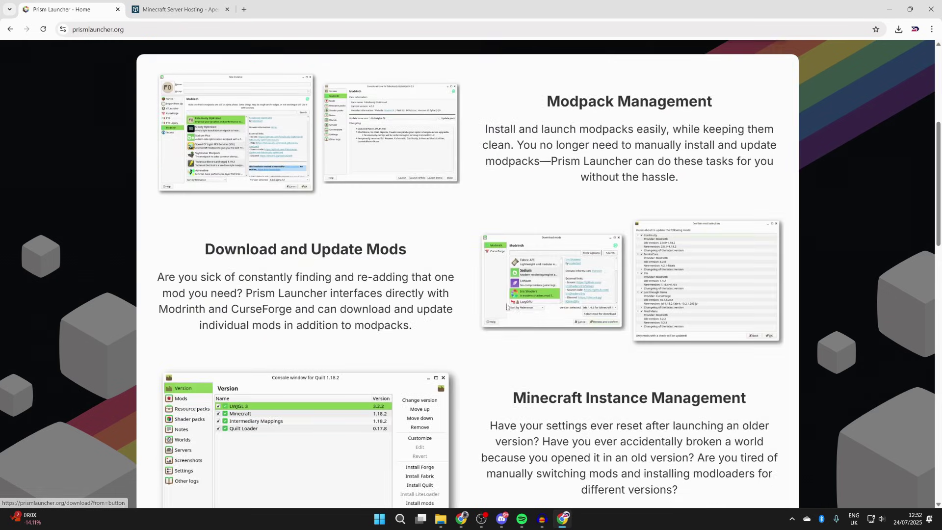
{"action": "scroll", "coordinate": [434, 335], "scroll_direction": "up", "scroll_amount": 15}
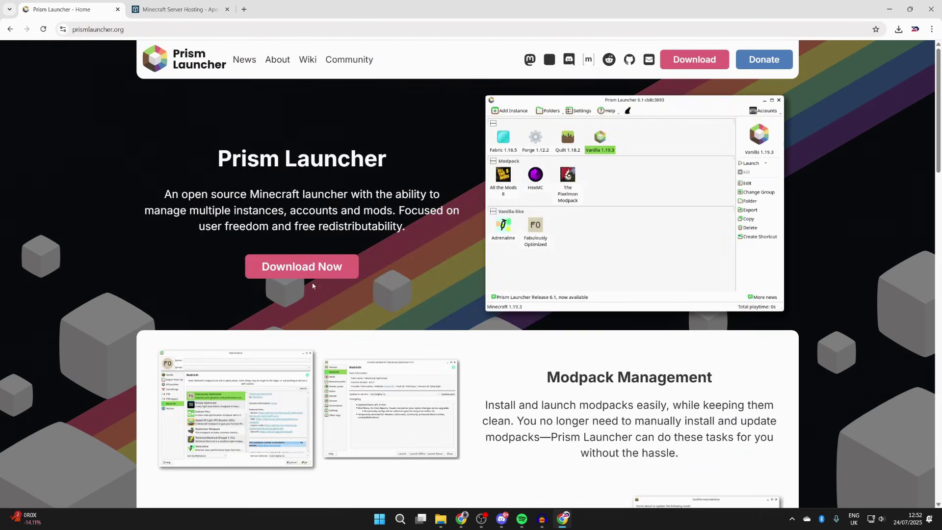
{"action": "left_click", "coordinate": [311, 269]}
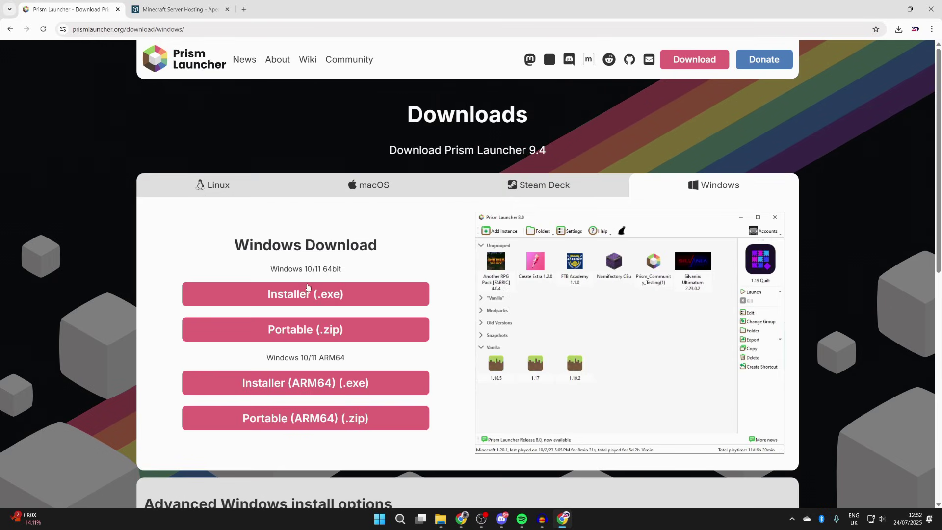
{"action": "left_click", "coordinate": [333, 297]}
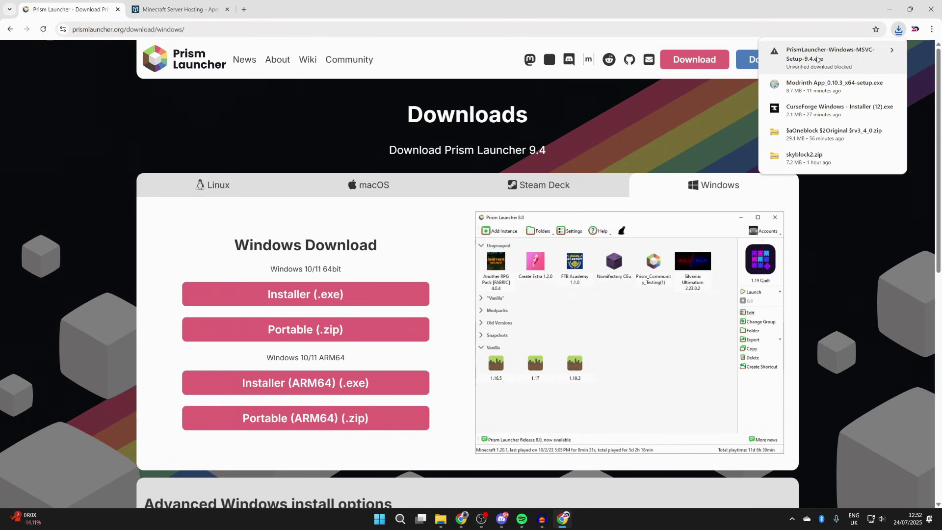
{"action": "left_click", "coordinate": [818, 58]}
{"action": "left_click", "coordinate": [868, 106]}
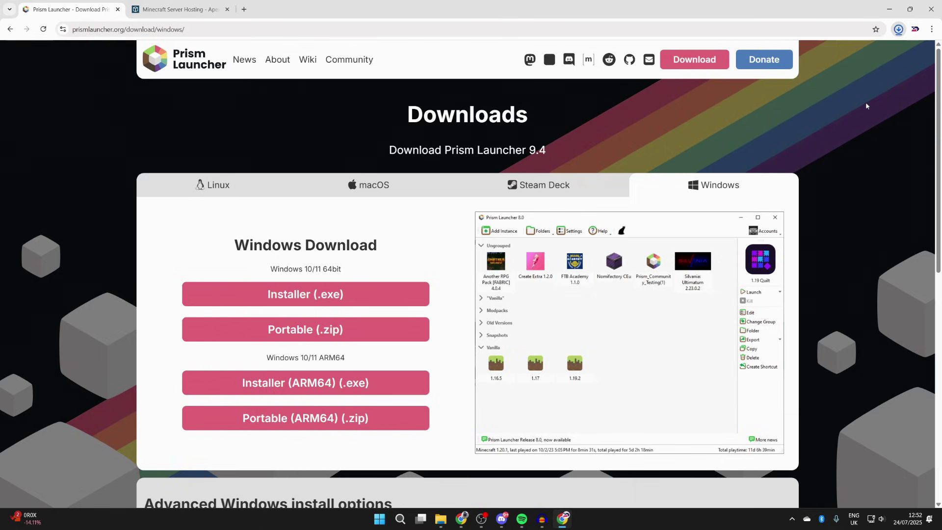
{"action": "left_click", "coordinate": [889, 5]}
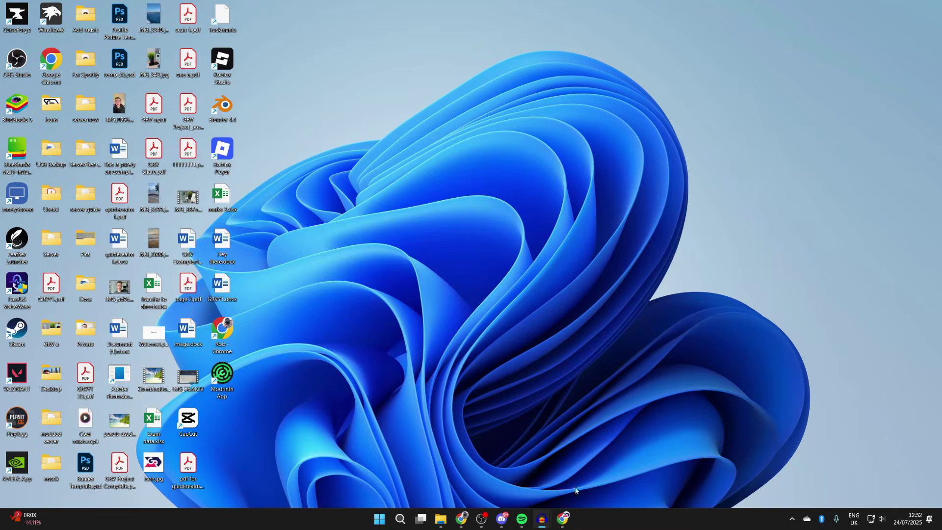
Look over the Apex Hosting Minecraft server hosting page and its feature list in Chrome.
{"action": "left_click", "coordinate": [563, 519]}
{"action": "left_click", "coordinate": [179, 9]}
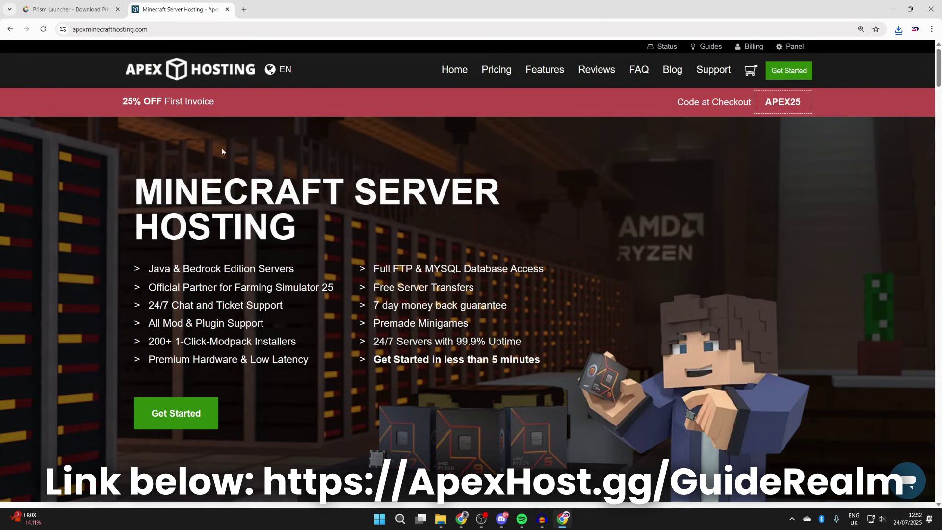
{"action": "scroll", "coordinate": [292, 301], "scroll_direction": "down", "scroll_amount": 9}
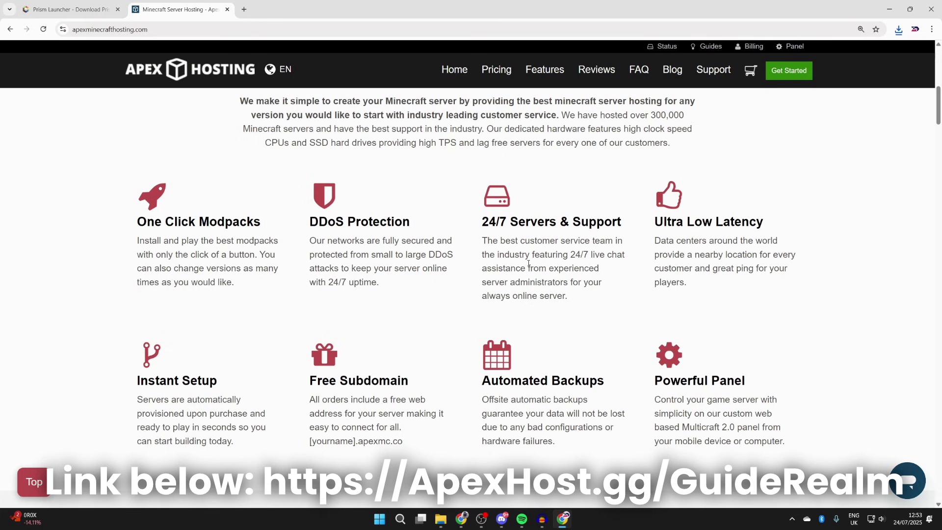
{"action": "scroll", "coordinate": [531, 263], "scroll_direction": "up", "scroll_amount": 3}
{"action": "scroll", "coordinate": [530, 263], "scroll_direction": "up", "scroll_amount": 6}
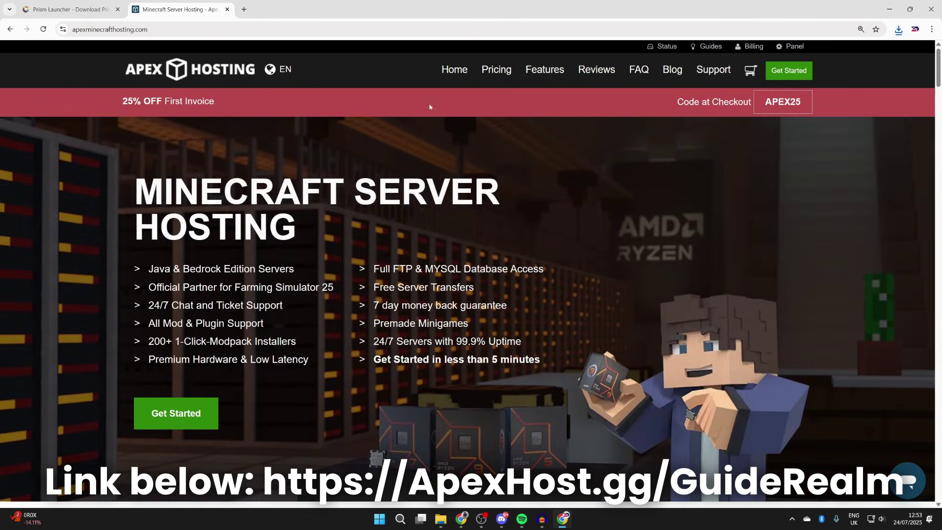
{"action": "left_click", "coordinate": [888, 9]}
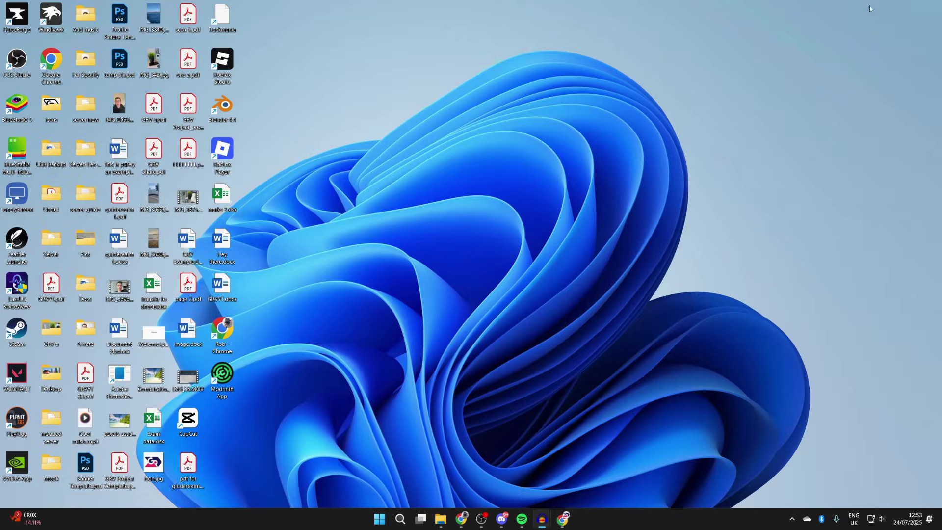
Open the Downloads folder in File Explorer and run the PrismLauncher-Windows-MSVC-Setup-9.4.exe installer.
{"action": "right_click", "coordinate": [445, 513]}
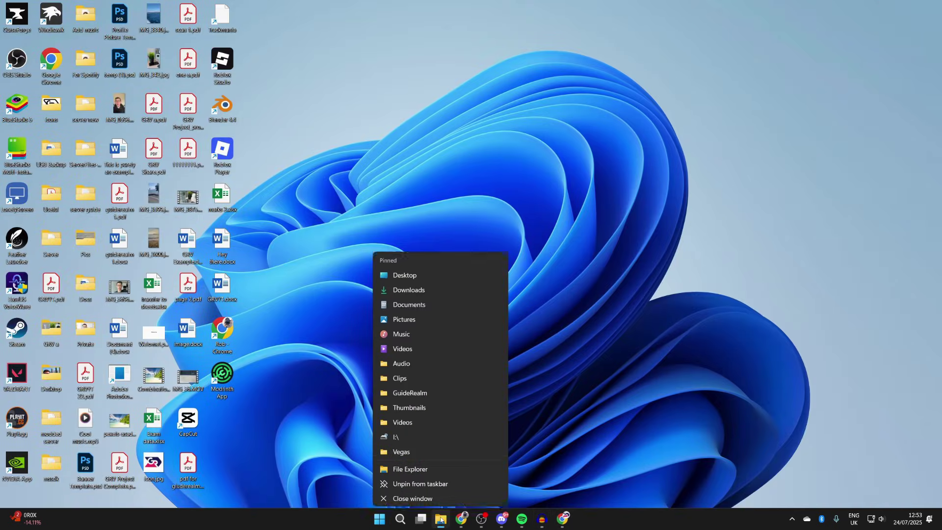
{"action": "left_click", "coordinate": [452, 286]}
{"action": "left_click", "coordinate": [447, 230]}
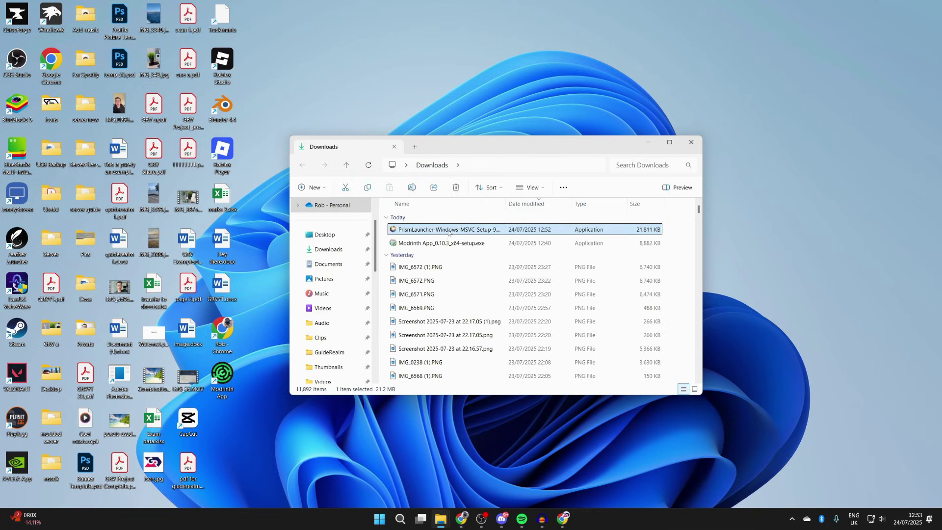
{"action": "double_click", "coordinate": [467, 230]}
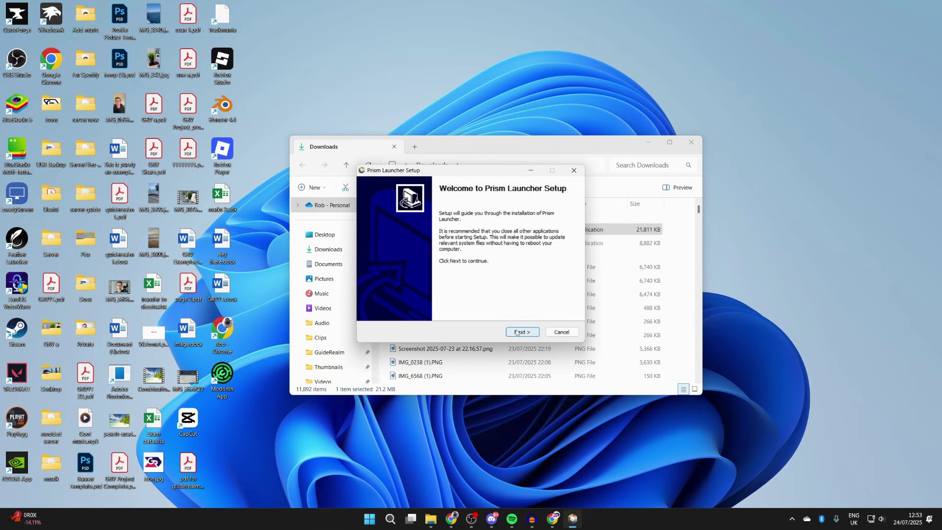
Install Prism Launcher with the default components and destination folder, and run it once setup finishes.
{"action": "left_click", "coordinate": [516, 332]}
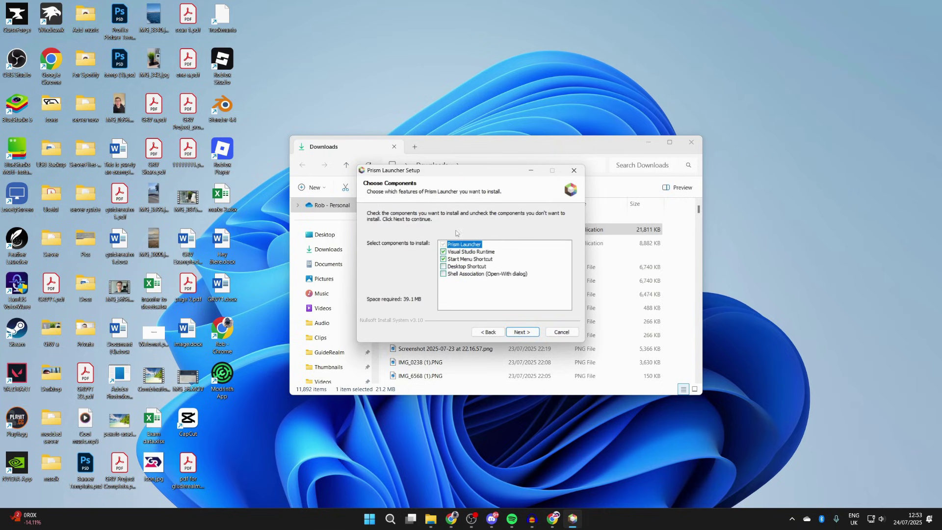
{"action": "left_click", "coordinate": [529, 331]}
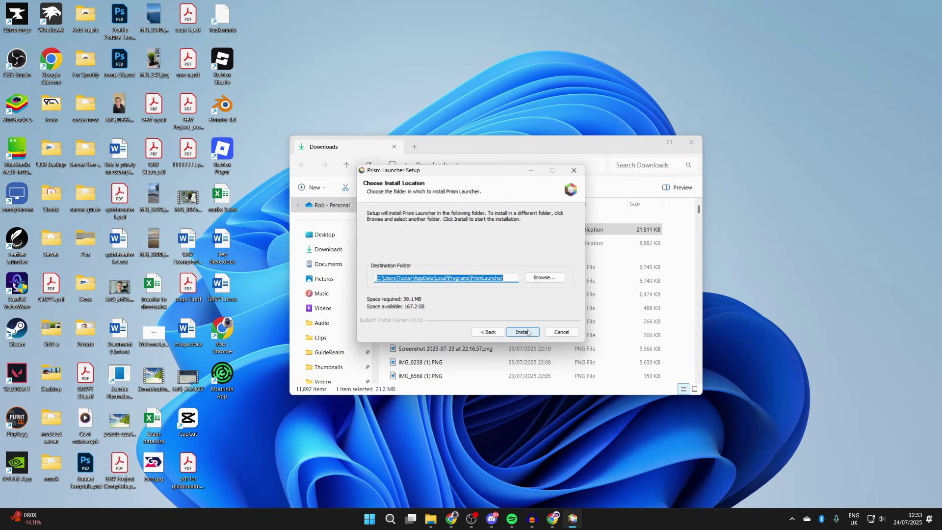
{"action": "left_click", "coordinate": [523, 332]}
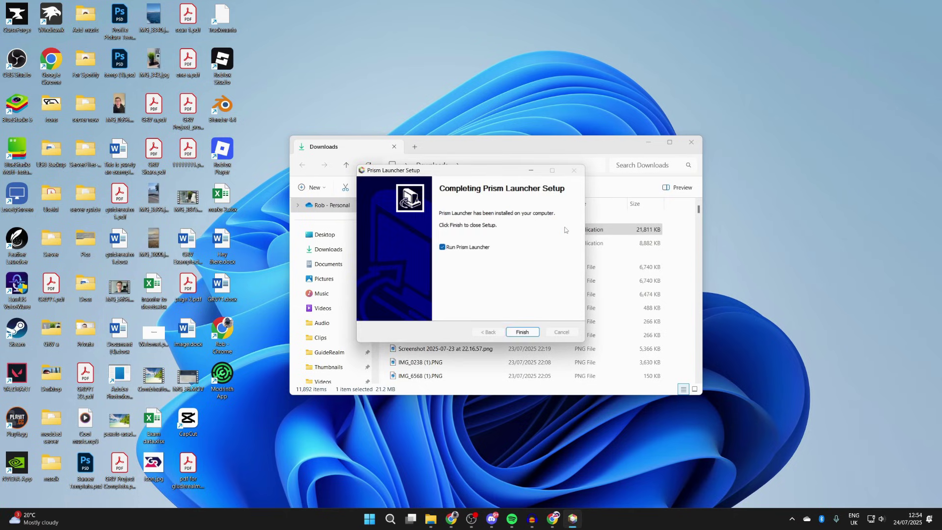
{"action": "left_click", "coordinate": [518, 331]}
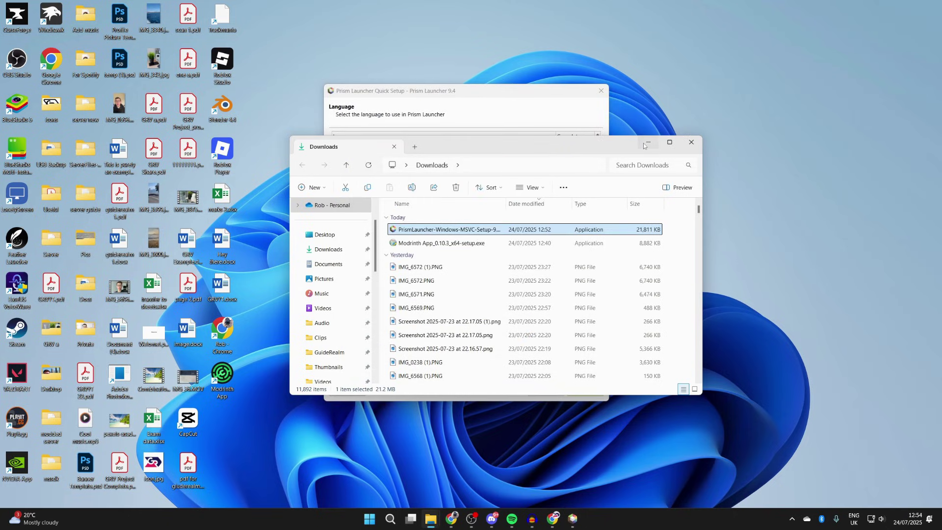
Minimize the Downloads window and accept British English and the default theme in the Prism Launcher Quick Setup.
{"action": "left_click", "coordinate": [648, 143]}
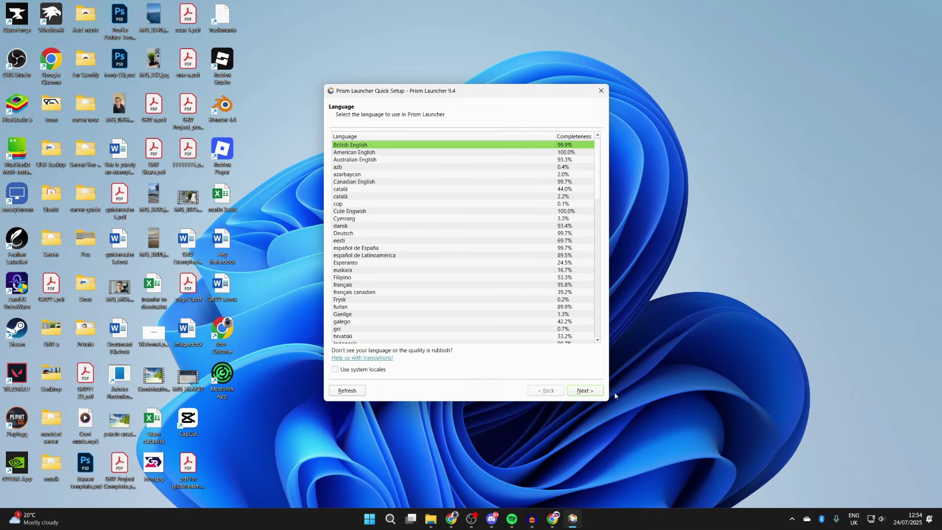
{"action": "left_click", "coordinate": [583, 391]}
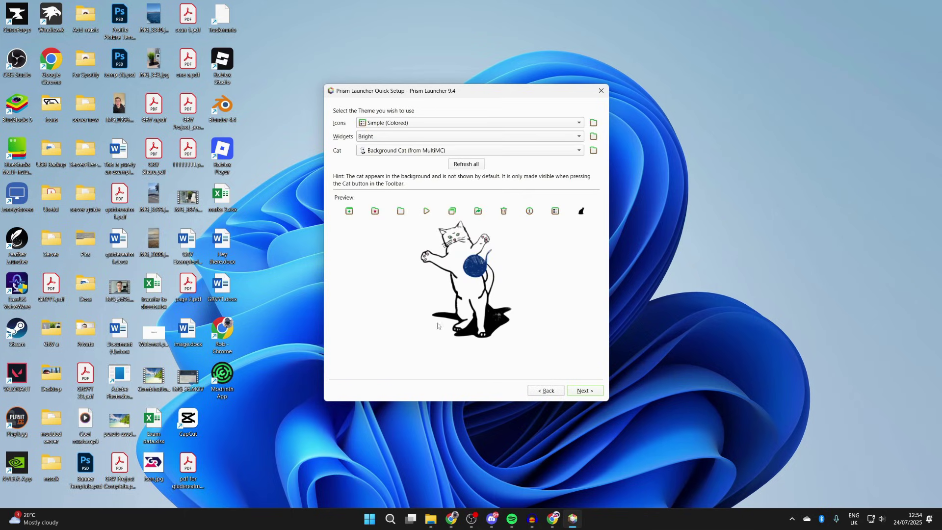
{"action": "left_click", "coordinate": [592, 391]}
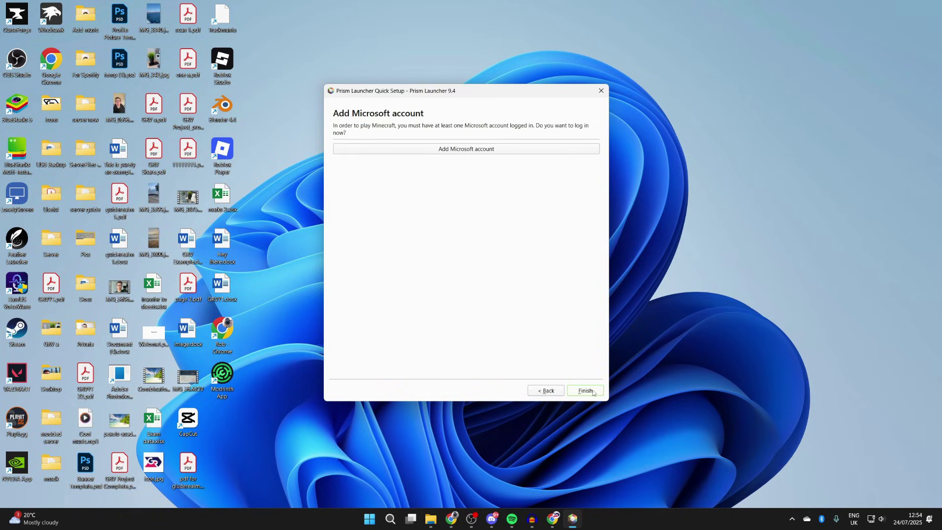
Add a Microsoft account to Prism Launcher by submitting the account password, skipping passkey creation and accepting the app's access request.
{"action": "left_click", "coordinate": [438, 154]}
{"action": "left_click", "coordinate": [470, 176]}
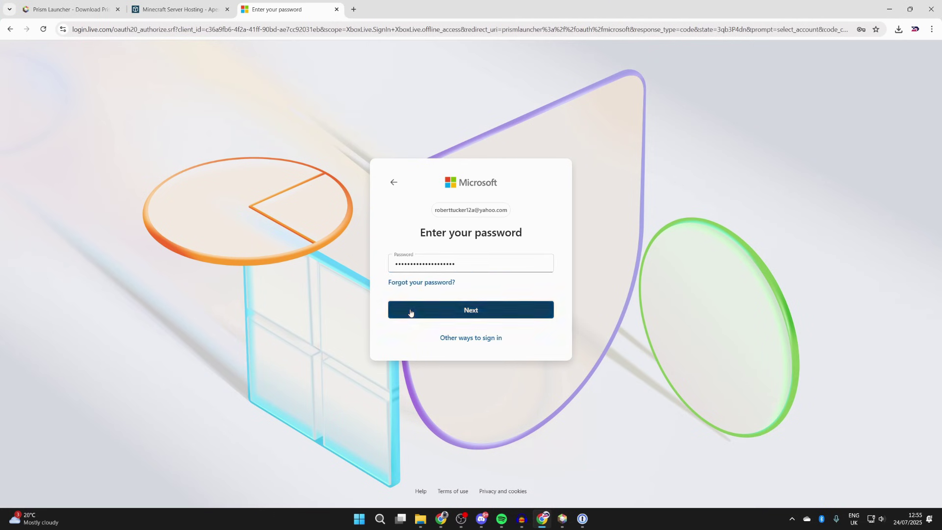
{"action": "left_click", "coordinate": [410, 313]}
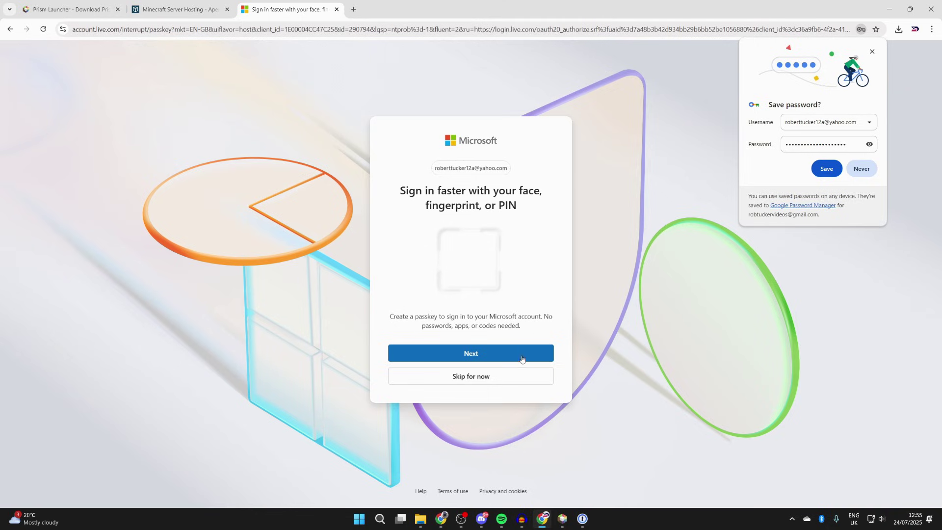
{"action": "left_click", "coordinate": [505, 379]}
{"action": "left_click", "coordinate": [522, 402]}
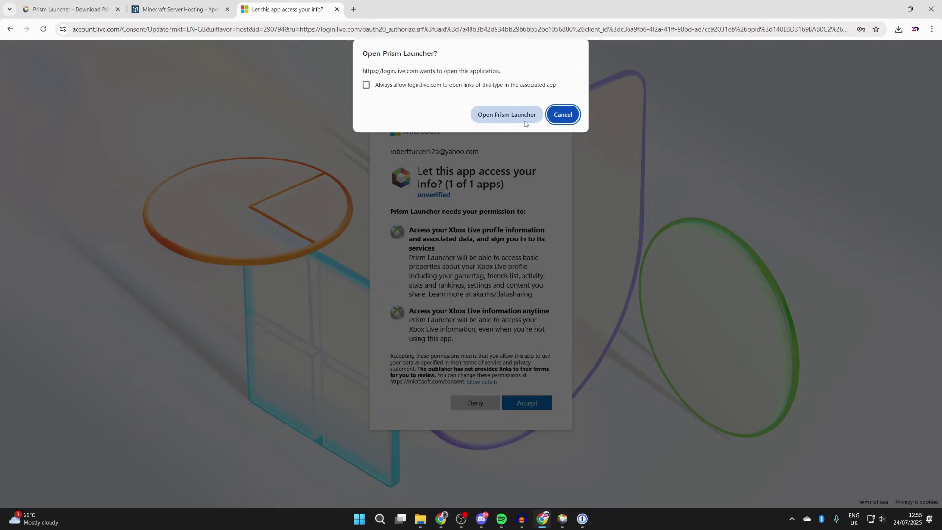
{"action": "left_click", "coordinate": [523, 118]}
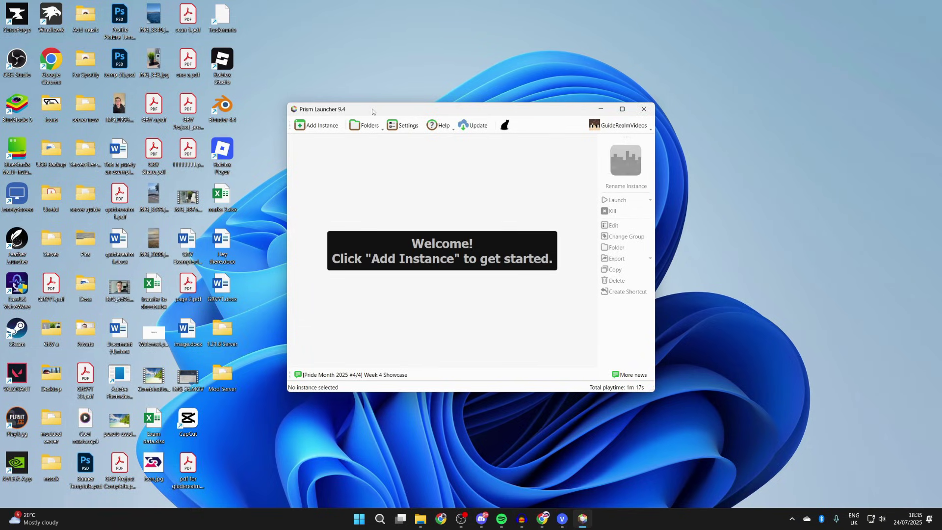
Start adding a custom instance and choose Minecraft release 1.21.6.
{"action": "left_click", "coordinate": [310, 127]}
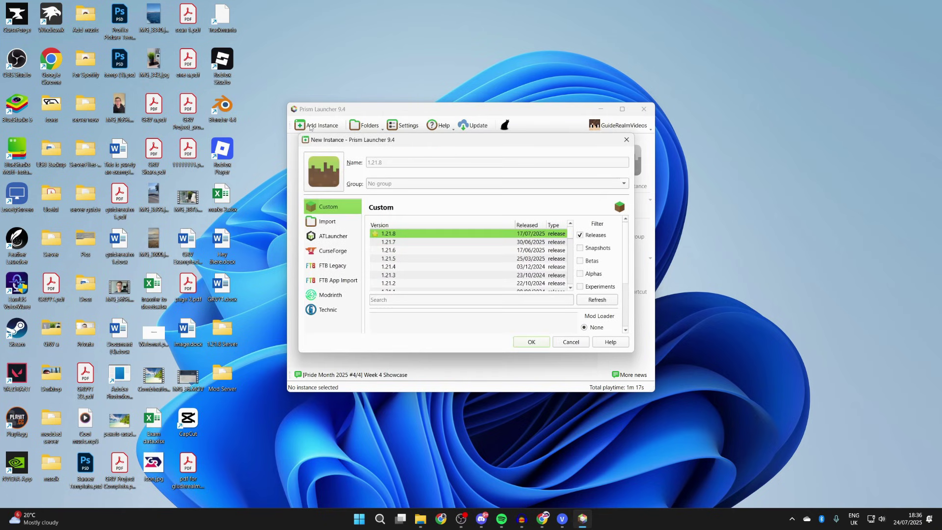
{"action": "left_click", "coordinate": [410, 242]}
{"action": "left_click", "coordinate": [411, 258]}
{"action": "left_click", "coordinate": [410, 252]}
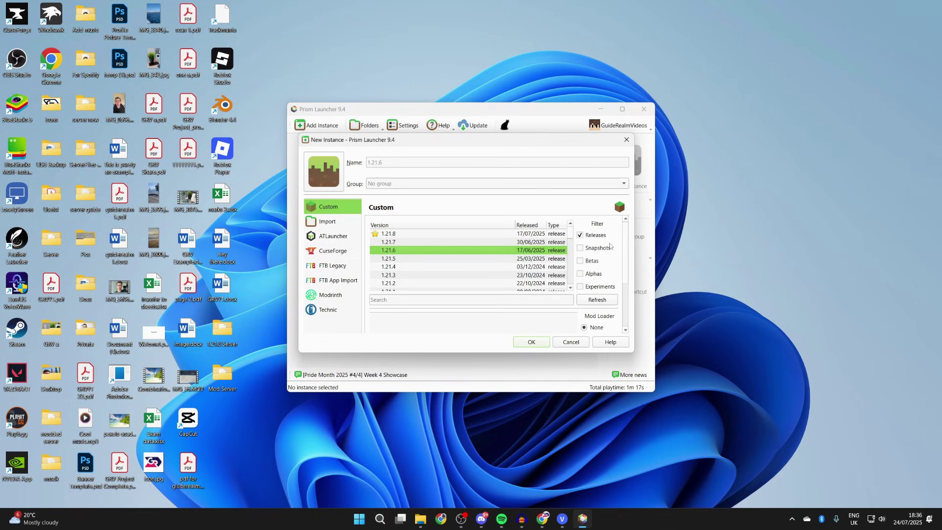
Choose Forge as the mod loader for the custom instance.
{"action": "scroll", "coordinate": [584, 252], "scroll_direction": "down", "scroll_amount": 1}
{"action": "scroll", "coordinate": [613, 294], "scroll_direction": "down", "scroll_amount": 1}
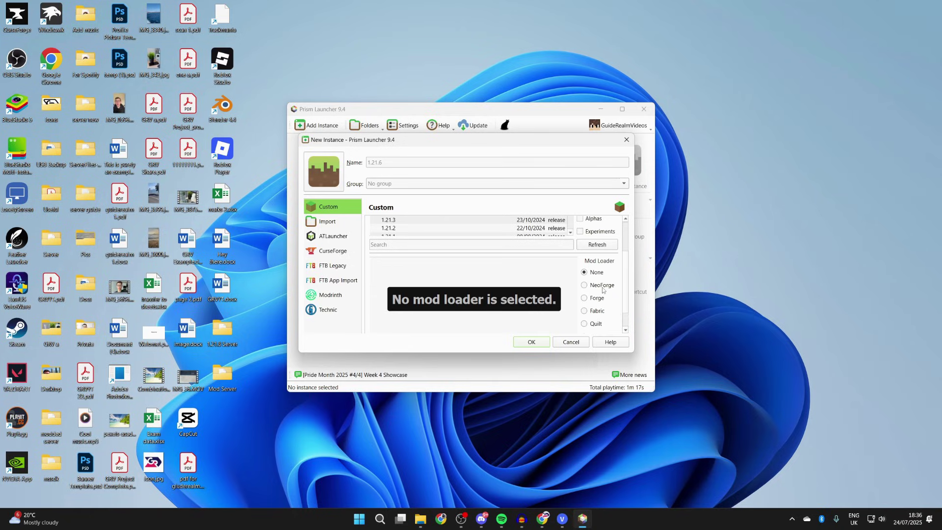
{"action": "scroll", "coordinate": [603, 290], "scroll_direction": "down", "scroll_amount": 1}
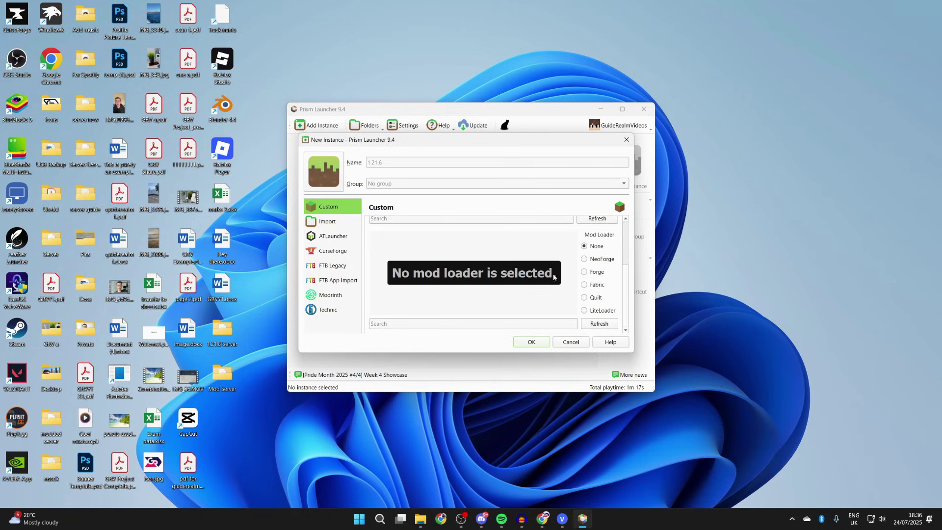
{"action": "left_click", "coordinate": [589, 273]}
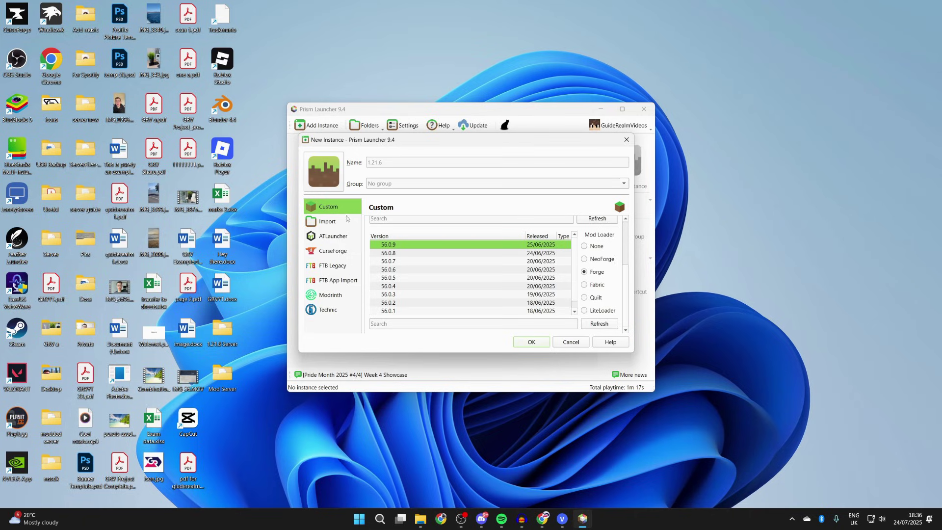
Search the CurseForge modpacks for "pixel" and select The Pixelmon Modpack as the instance source.
{"action": "left_click", "coordinate": [327, 226]}
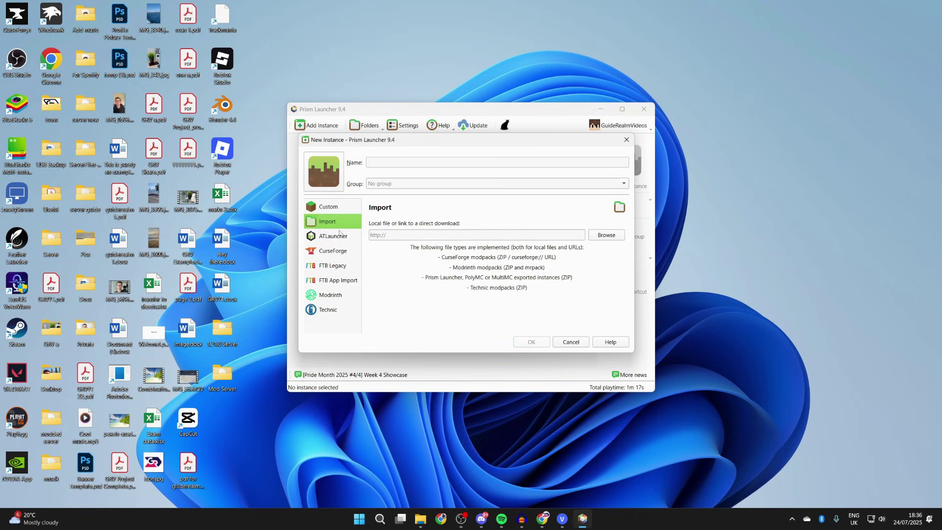
{"action": "left_click", "coordinate": [333, 253]}
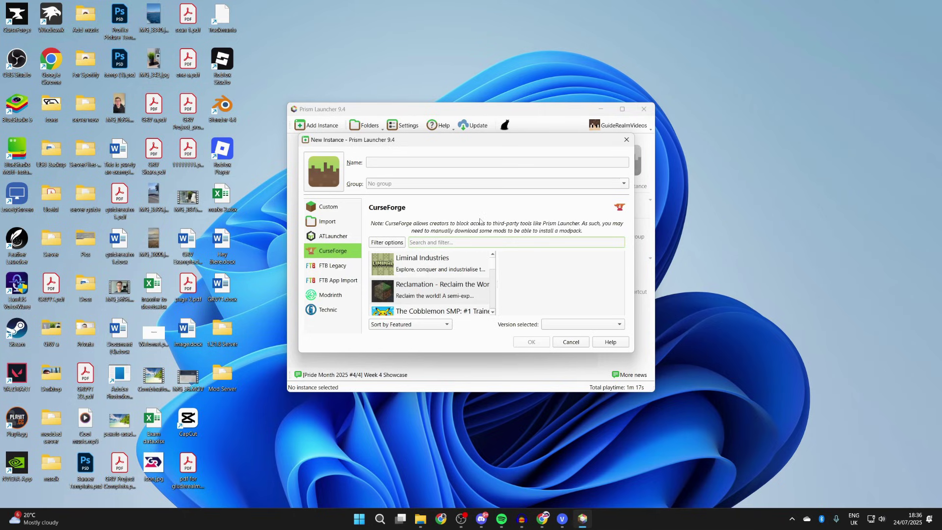
{"action": "type", "text": "pixel"}
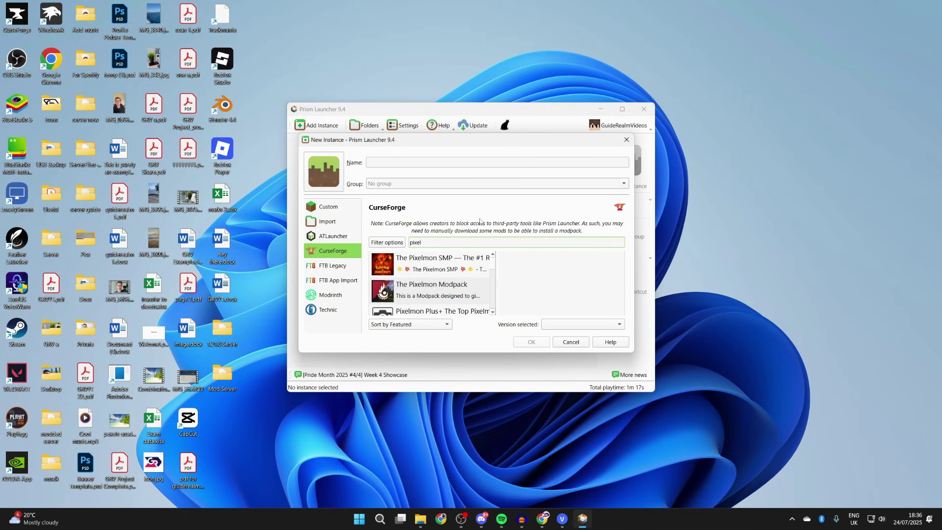
{"action": "left_click", "coordinate": [451, 288]}
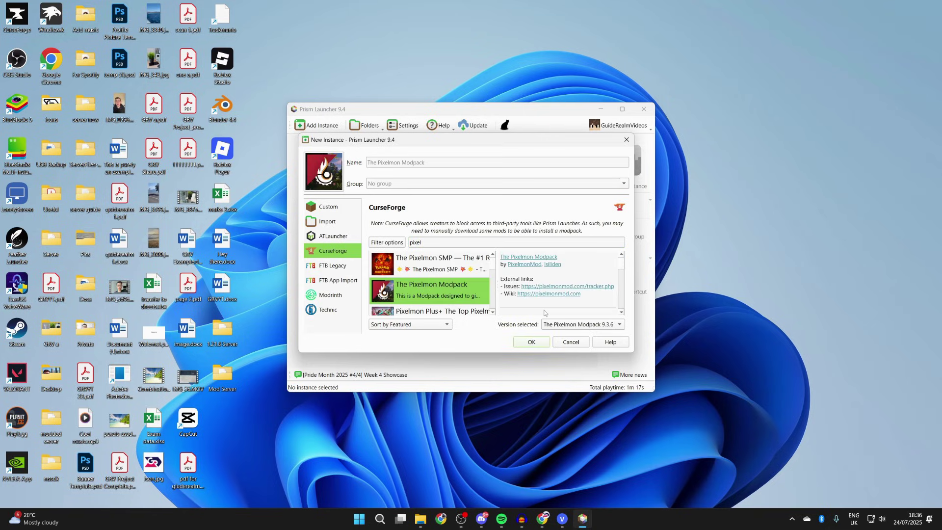
Return to the custom instance settings and create the Minecraft 1.21.6 instance without a mod loader.
{"action": "left_click", "coordinate": [337, 209]}
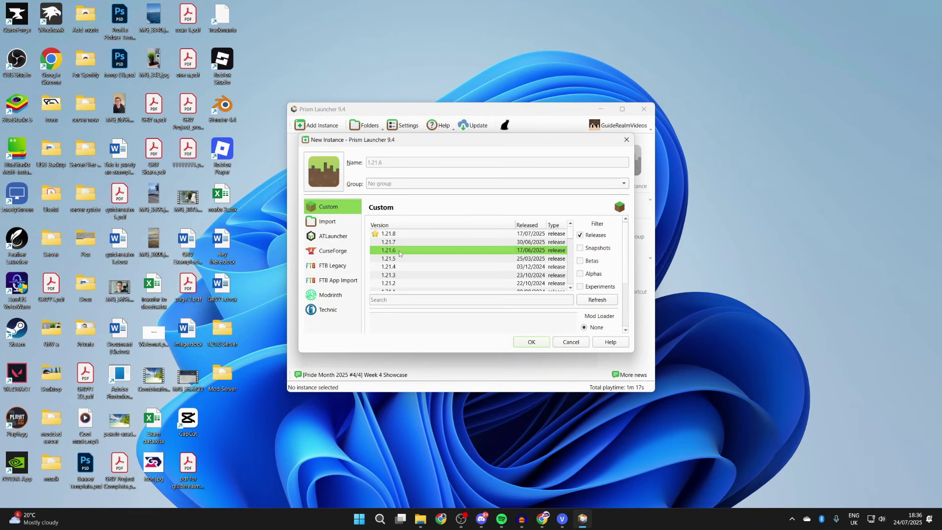
{"action": "left_click", "coordinate": [521, 344]}
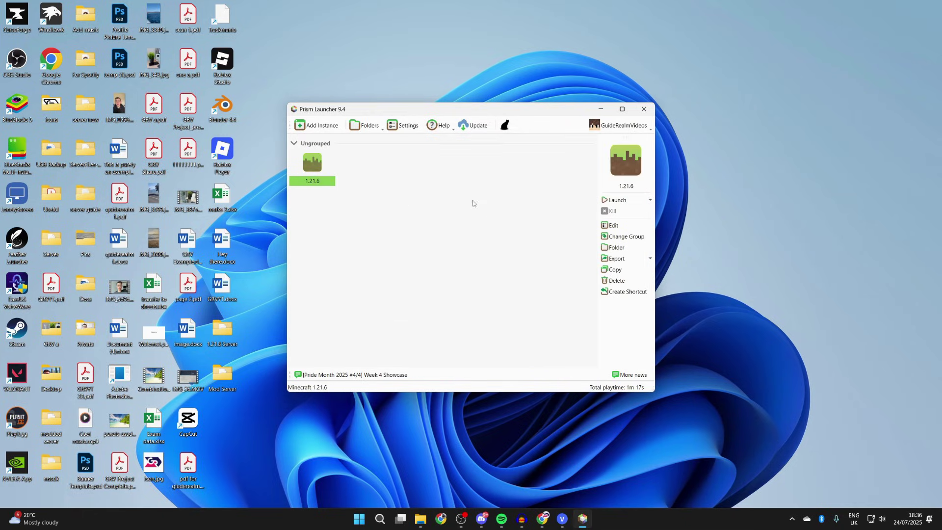